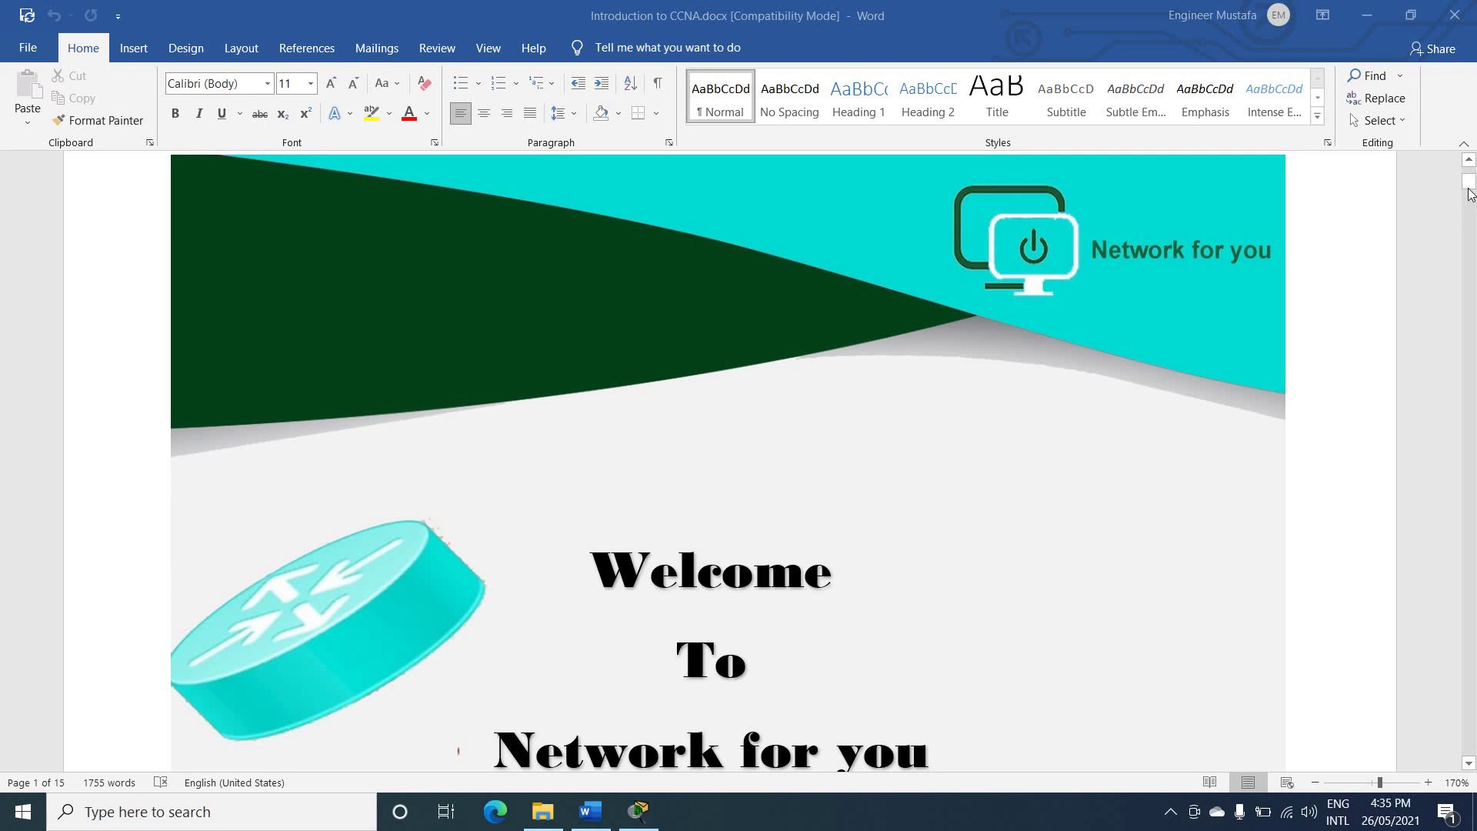
left_click_drag(1470, 181, 1467, 191)
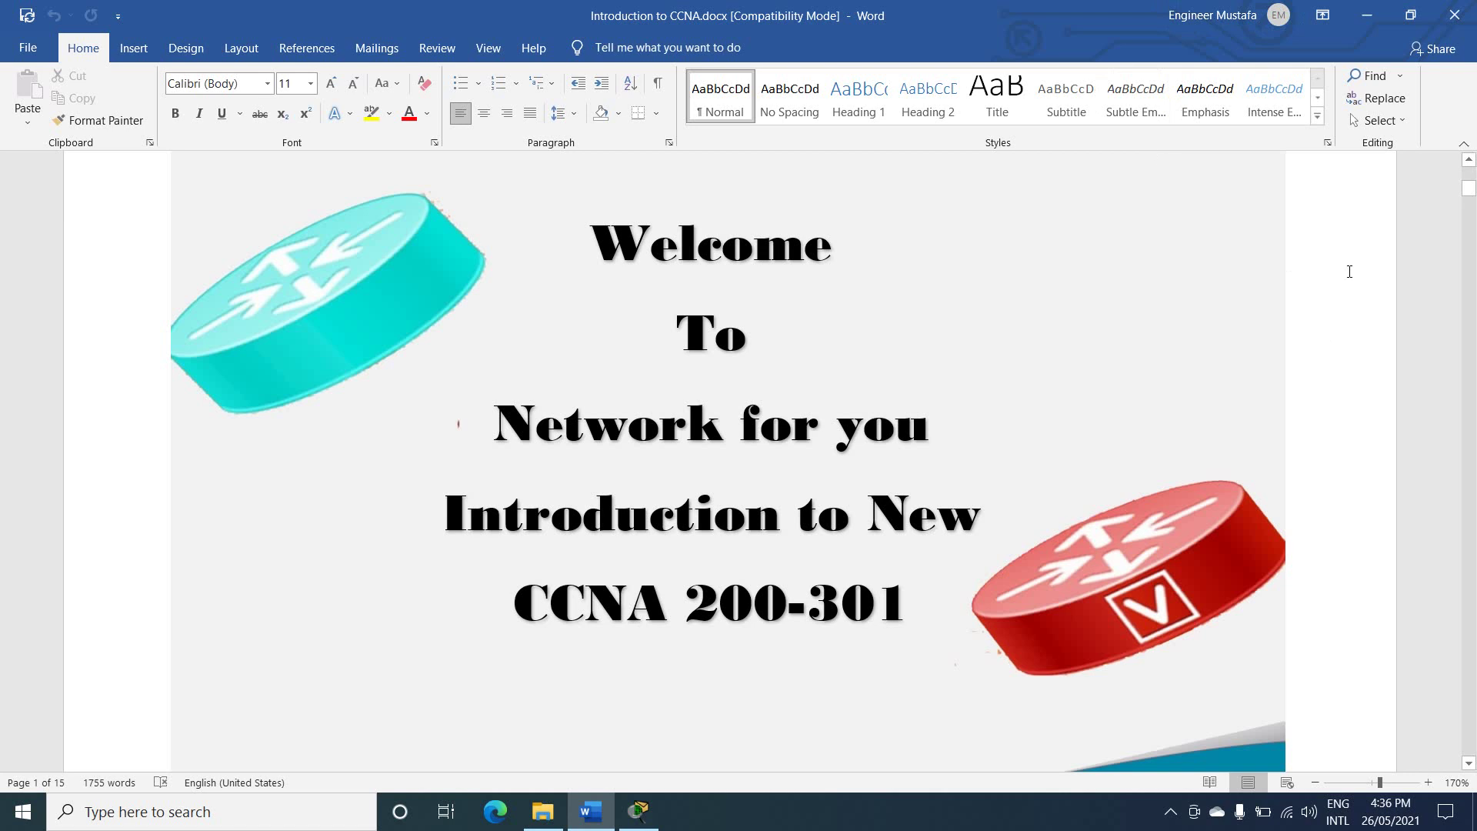
Move to page 3 and place the cursor in the CCNA Exam v1.0 (200-301) description.
left_click(1470, 194)
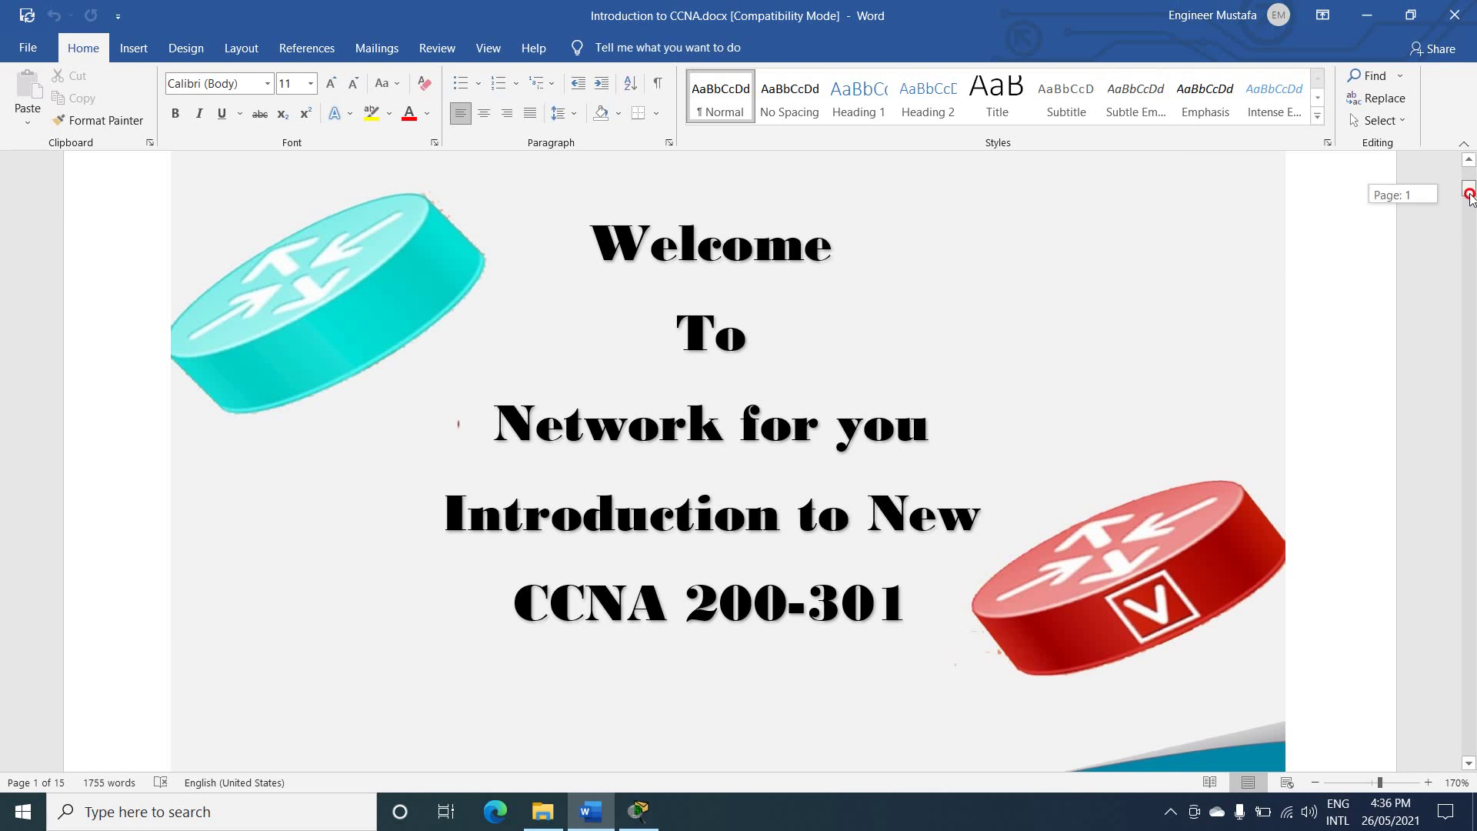
mouse_move(1470, 195)
left_mouse_down()
mouse_move(1472, 289)
mouse_move(1471, 269)
left_mouse_up()
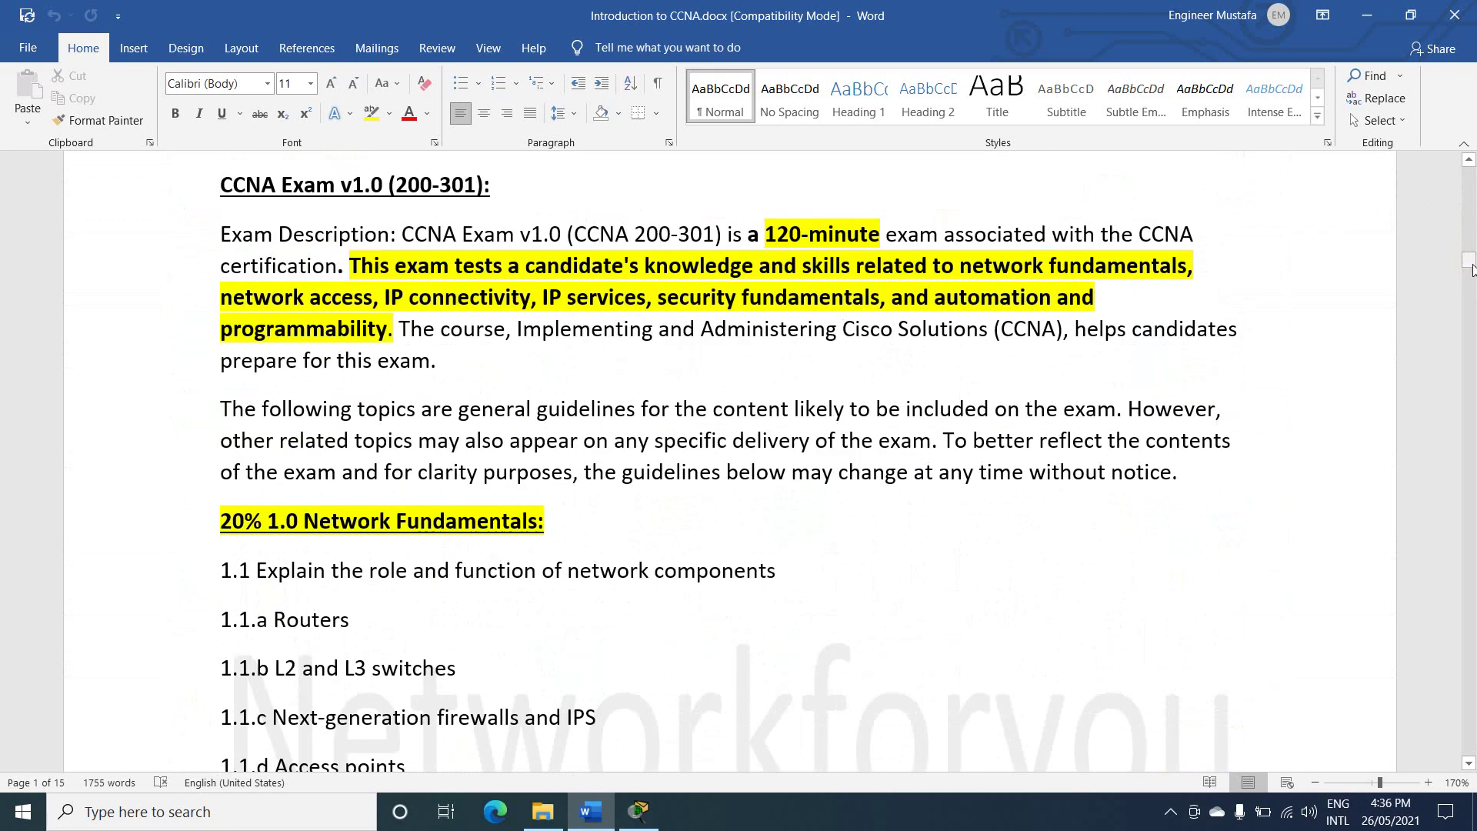
left_click(1085, 329)
scroll(1040, 381, "up", 3)
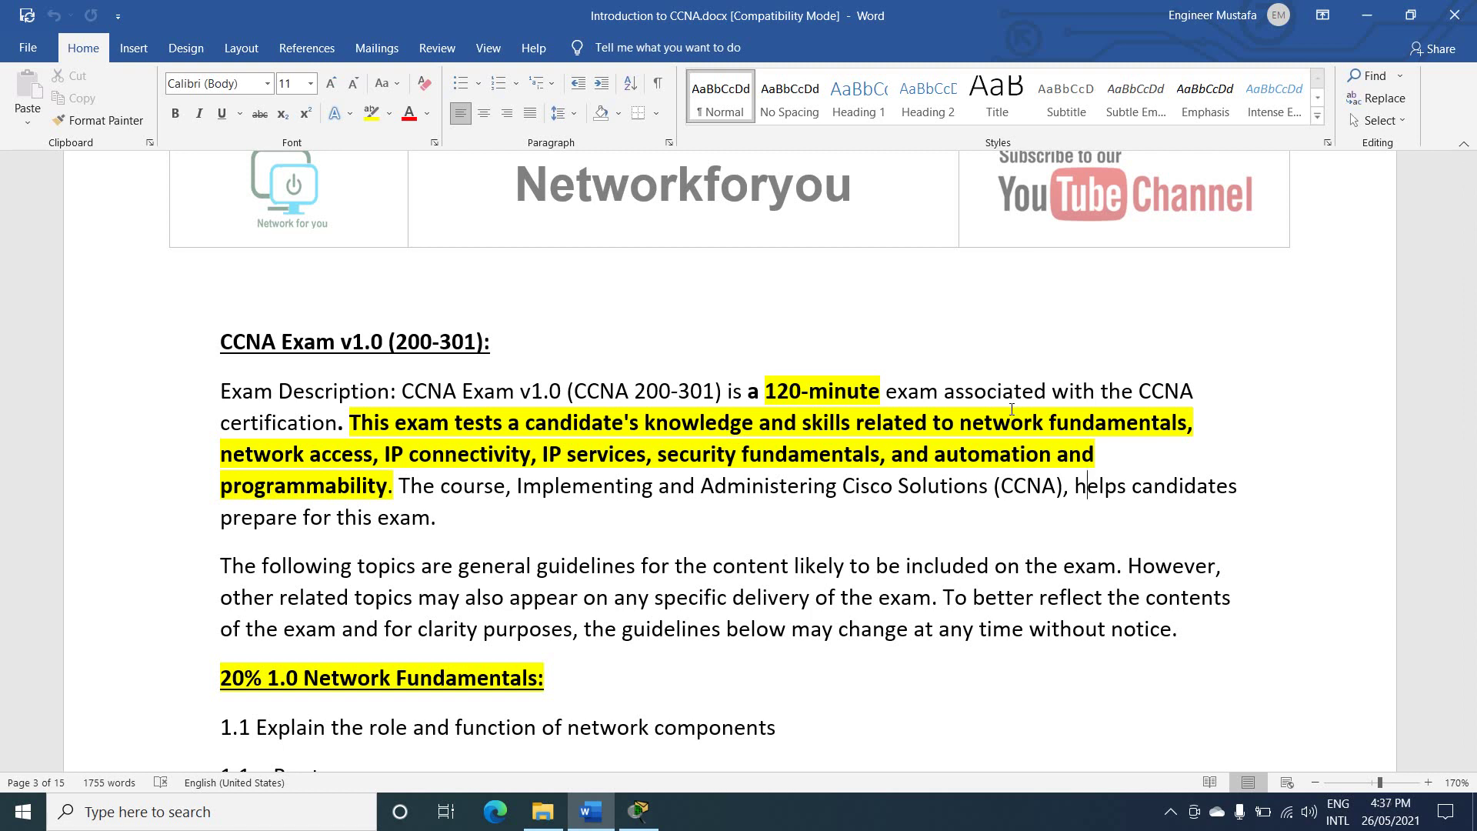
scroll(1011, 409, "down", 3)
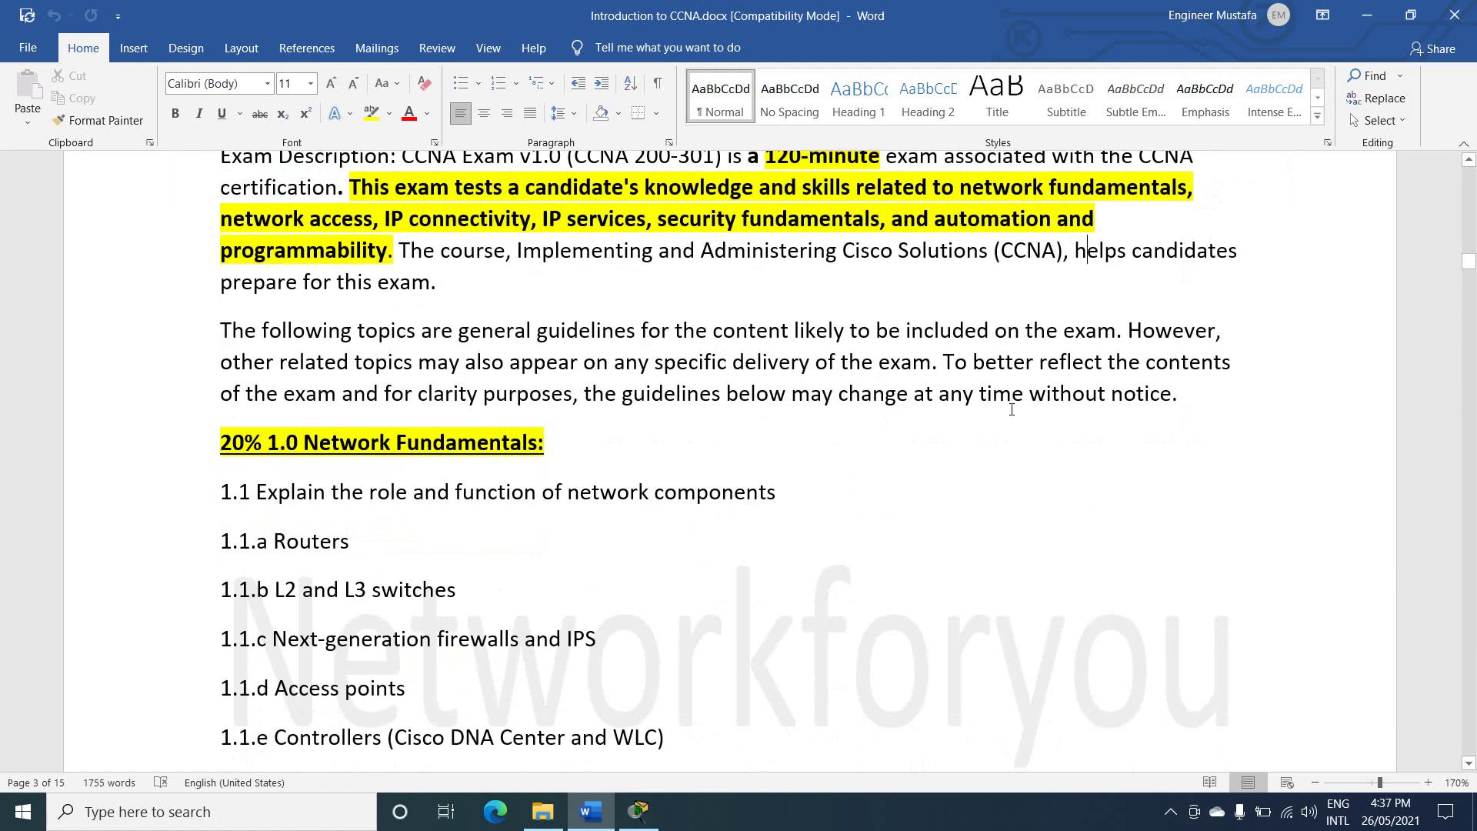
scroll(1011, 409, "down", 3)
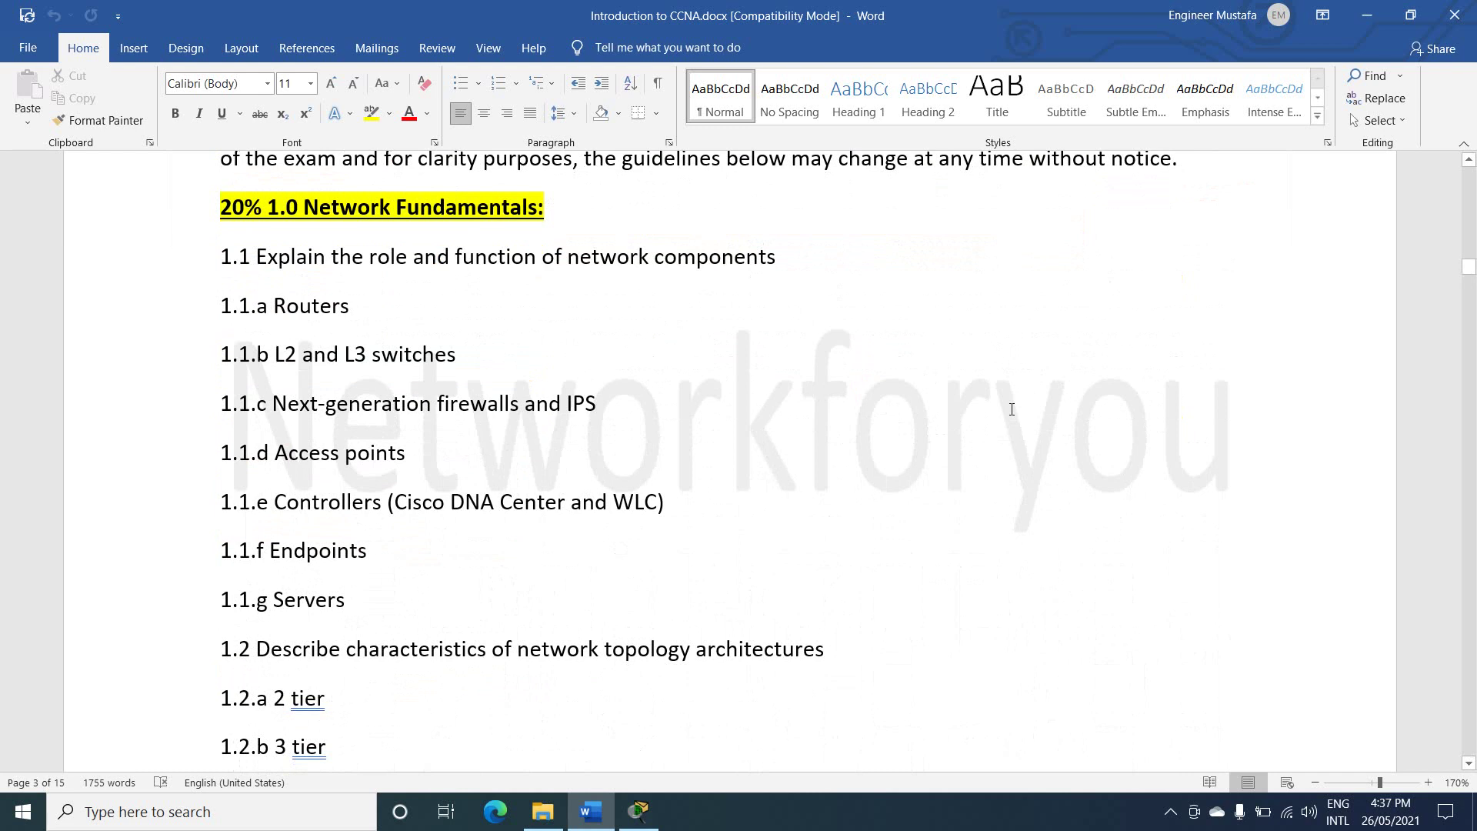
scroll(1011, 410, "down", 1)
scroll(1012, 408, "down", 2)
scroll(1011, 409, "down", 2)
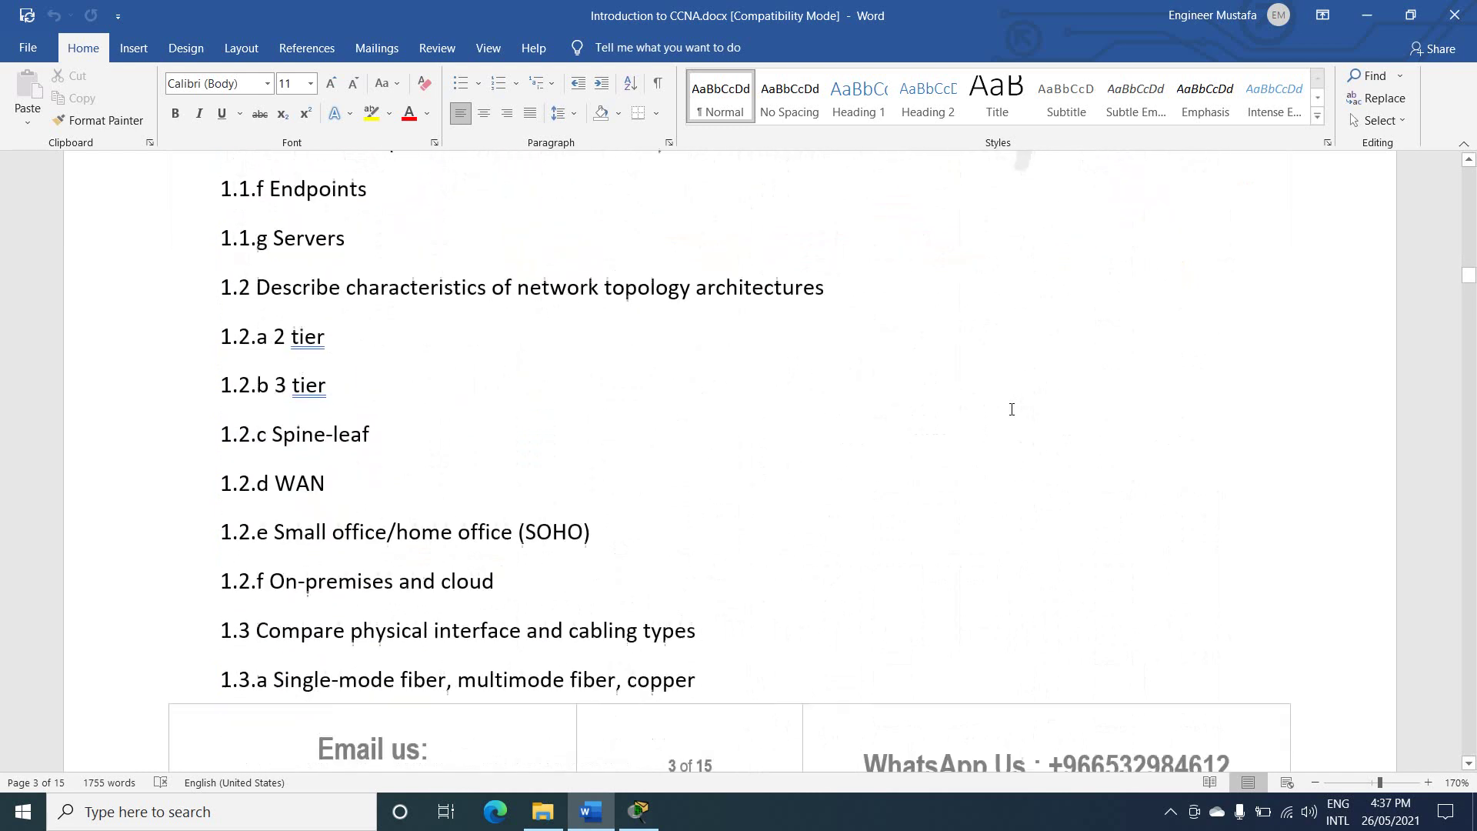
scroll(1012, 409, "down", 2)
scroll(1011, 408, "down", 3)
scroll(1011, 409, "down", 5)
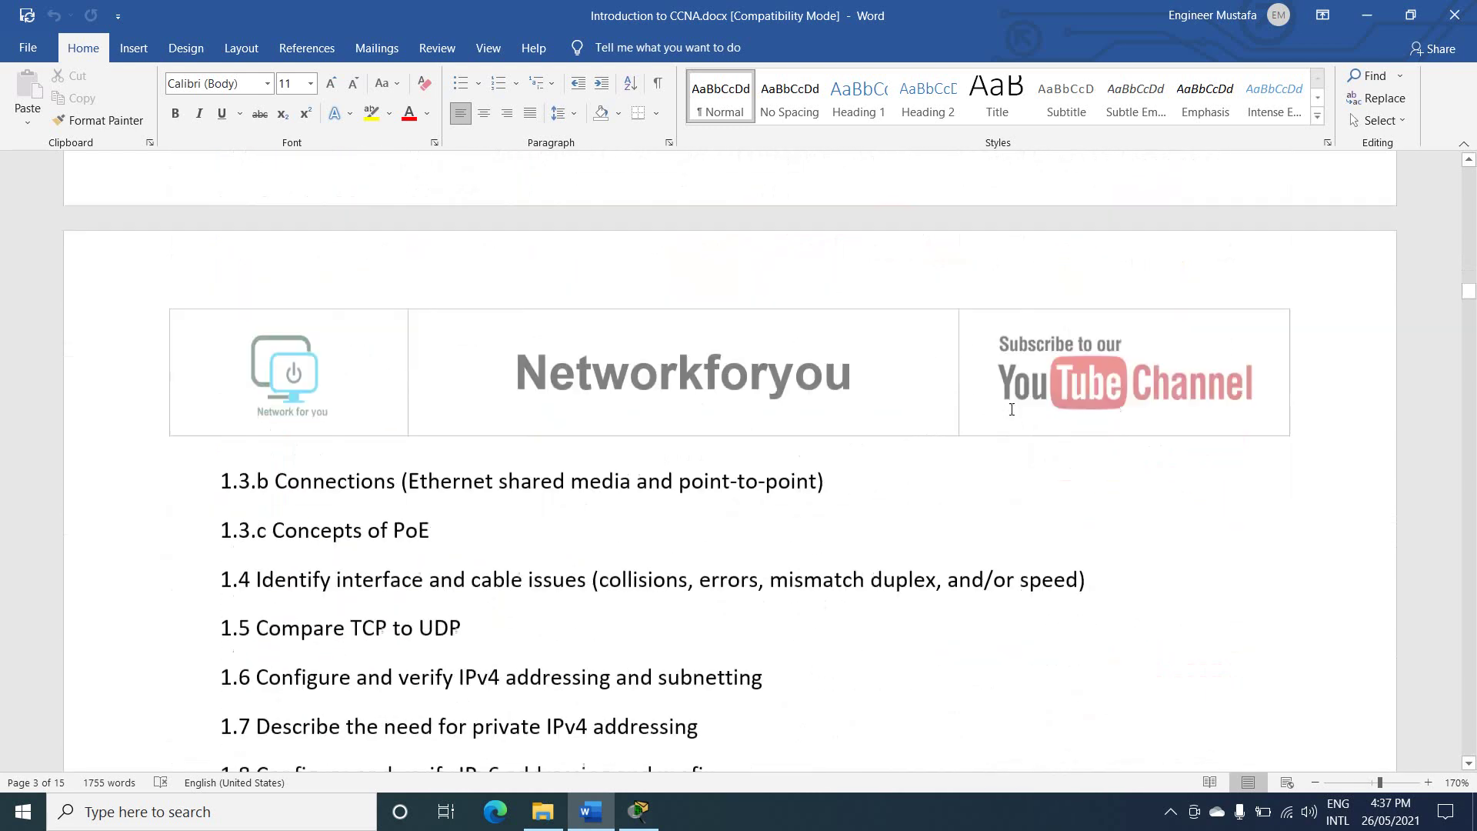
scroll(1011, 410, "down", 2)
scroll(1011, 408, "down", 5)
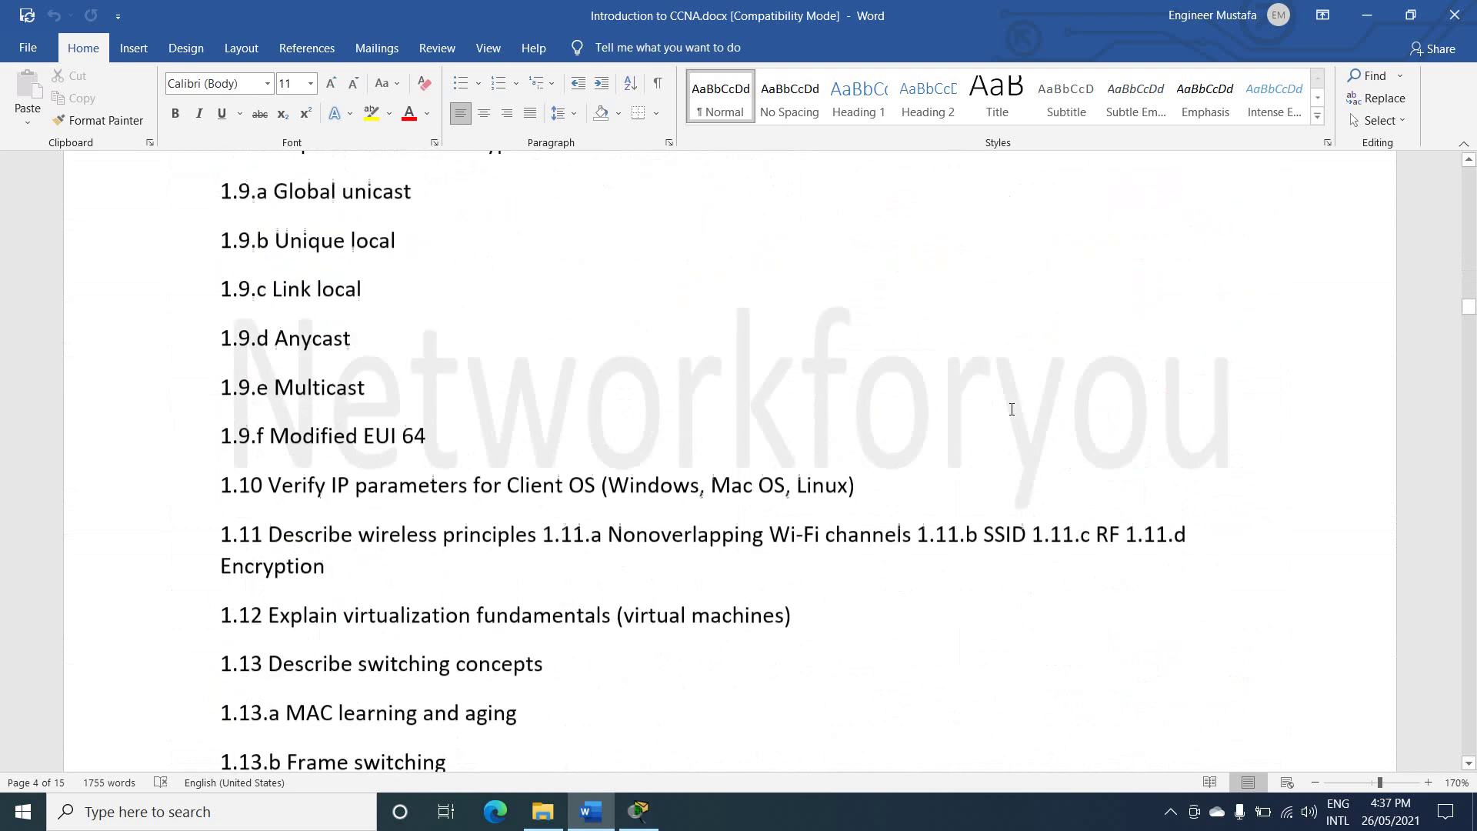
scroll(1011, 409, "down", 2)
scroll(1011, 408, "down", 2)
scroll(1011, 409, "down", 3)
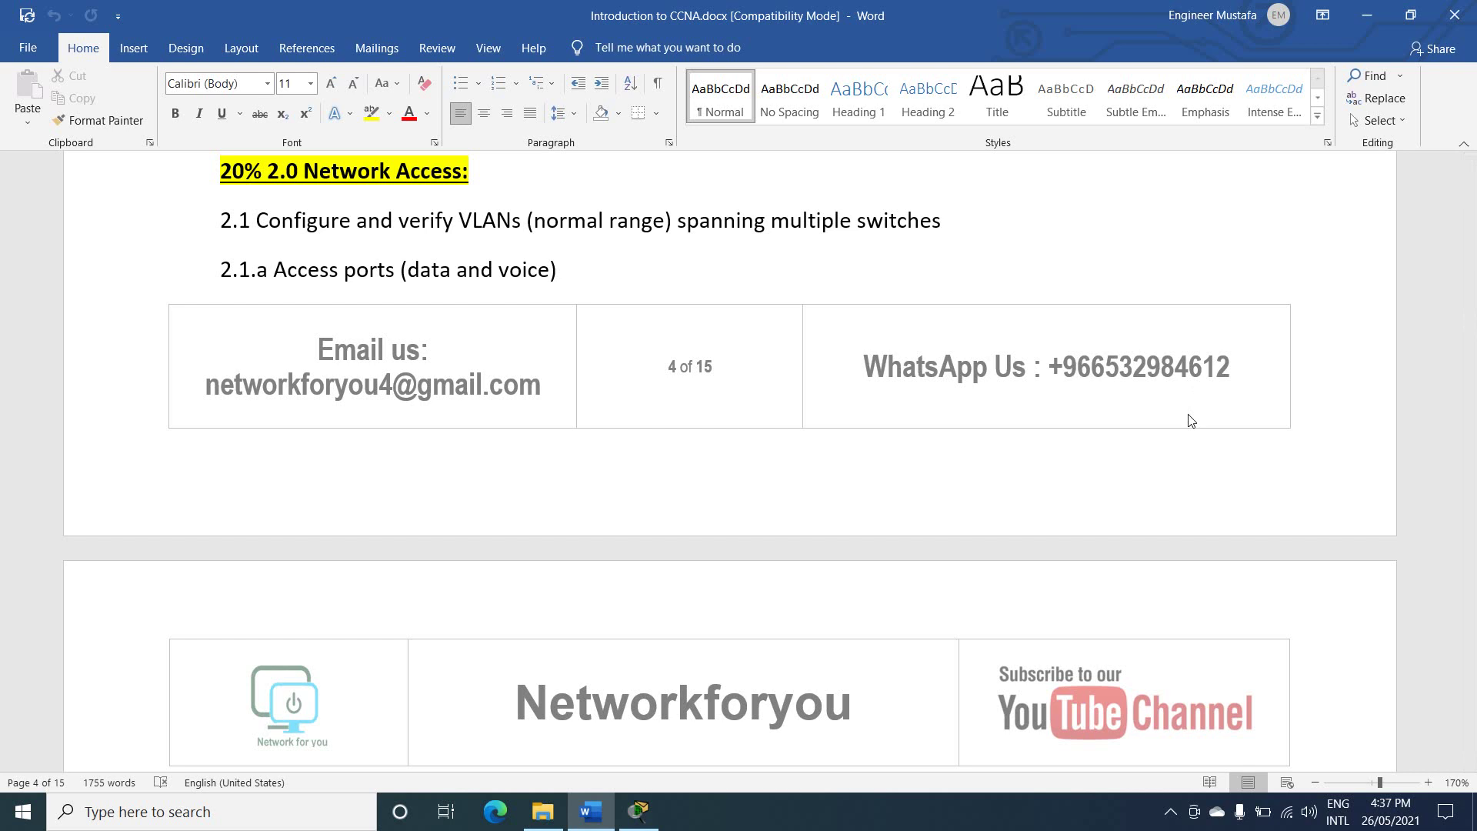
scroll(1190, 421, "down", 2)
scroll(1188, 413, "down", 3)
scroll(1097, 413, "down", 4)
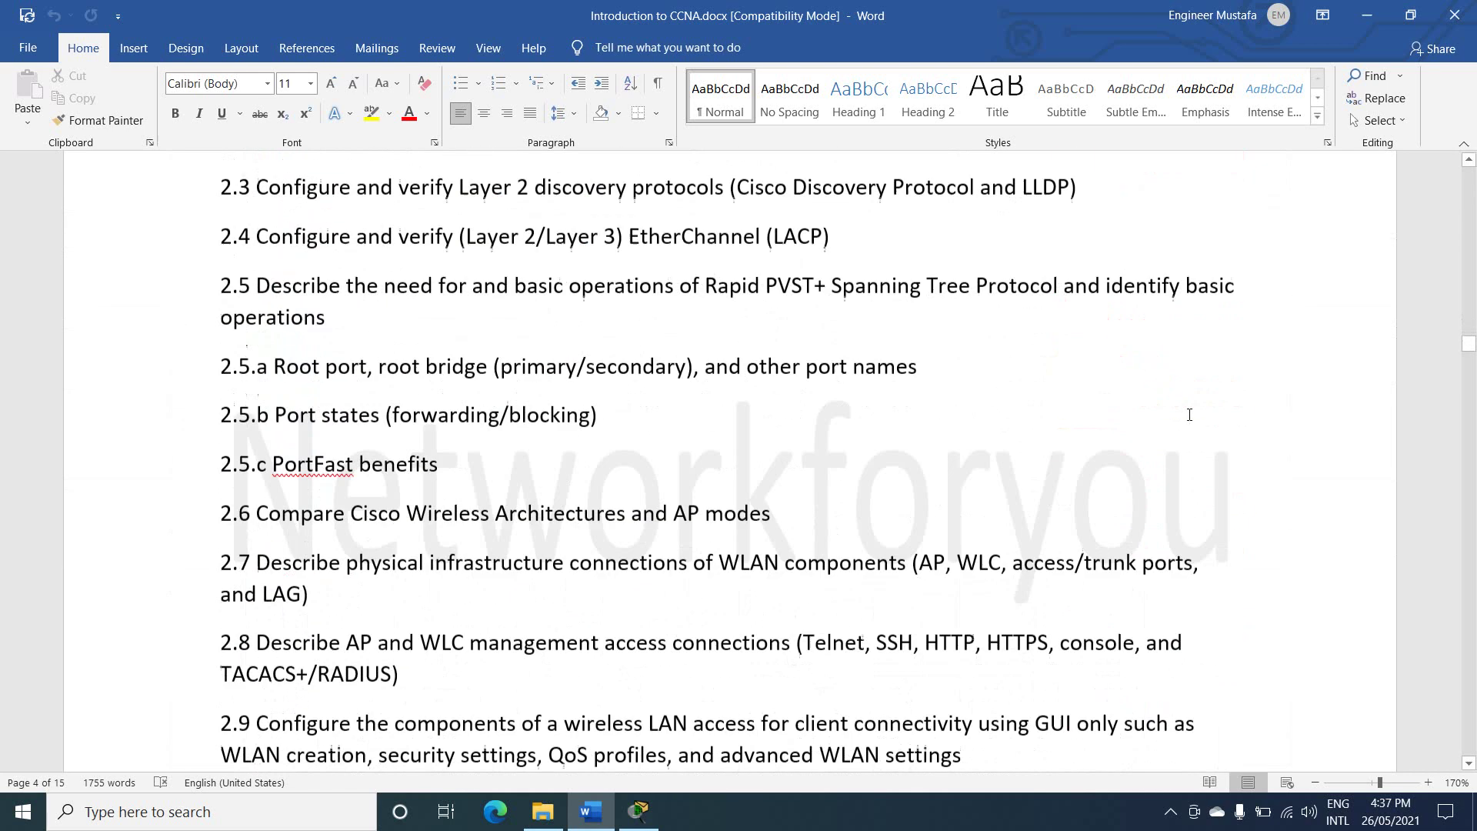
scroll(1097, 412, "down", 1)
mouse_move(1469, 344)
left_mouse_down()
mouse_move(1471, 747)
mouse_move(1471, 346)
mouse_move(1471, 516)
left_mouse_up()
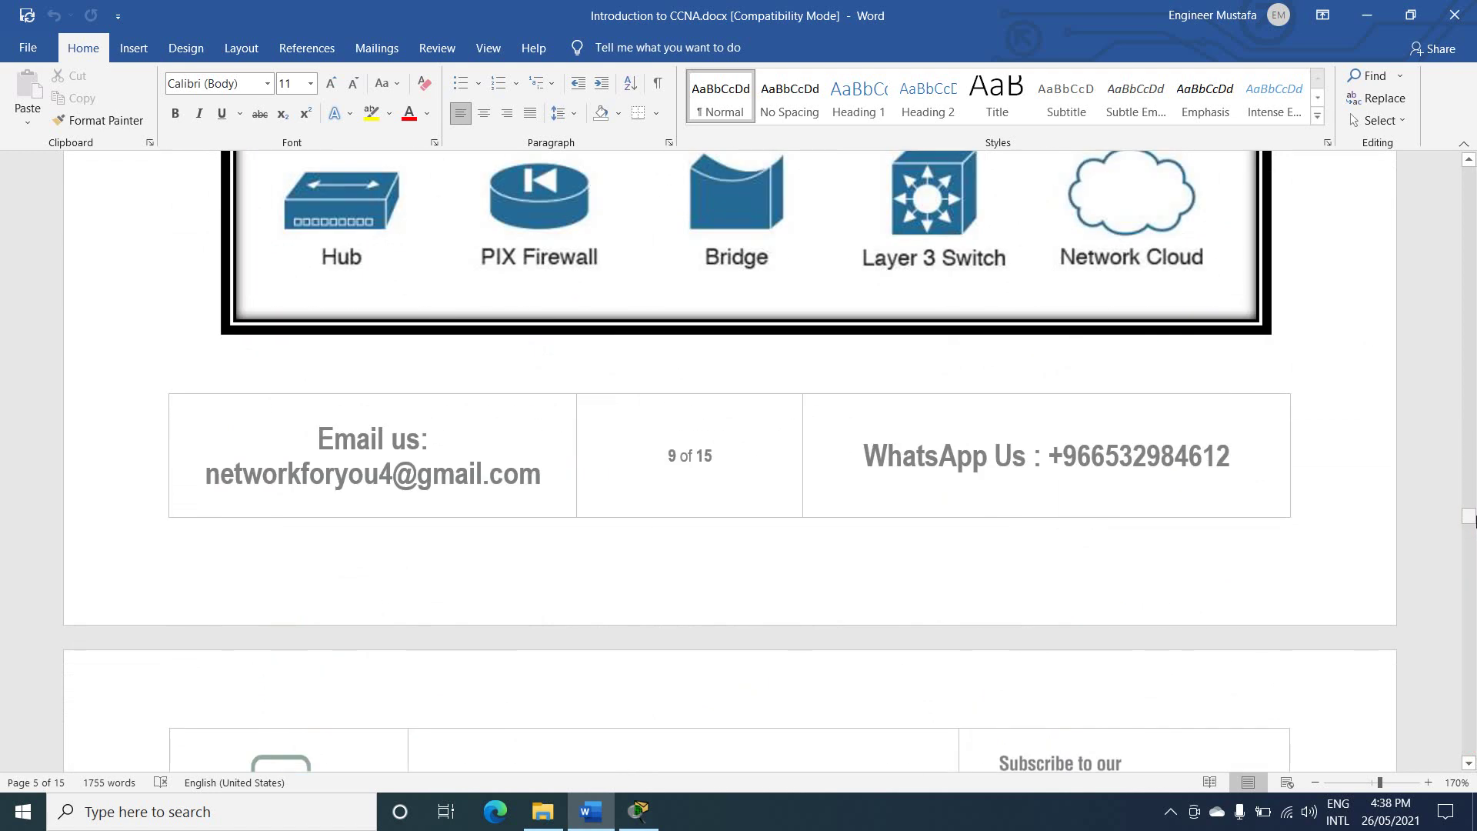
Minimize Word, look through the CCNA Notes and Lab folder, then minimize File Explorer.
left_click(1366, 16)
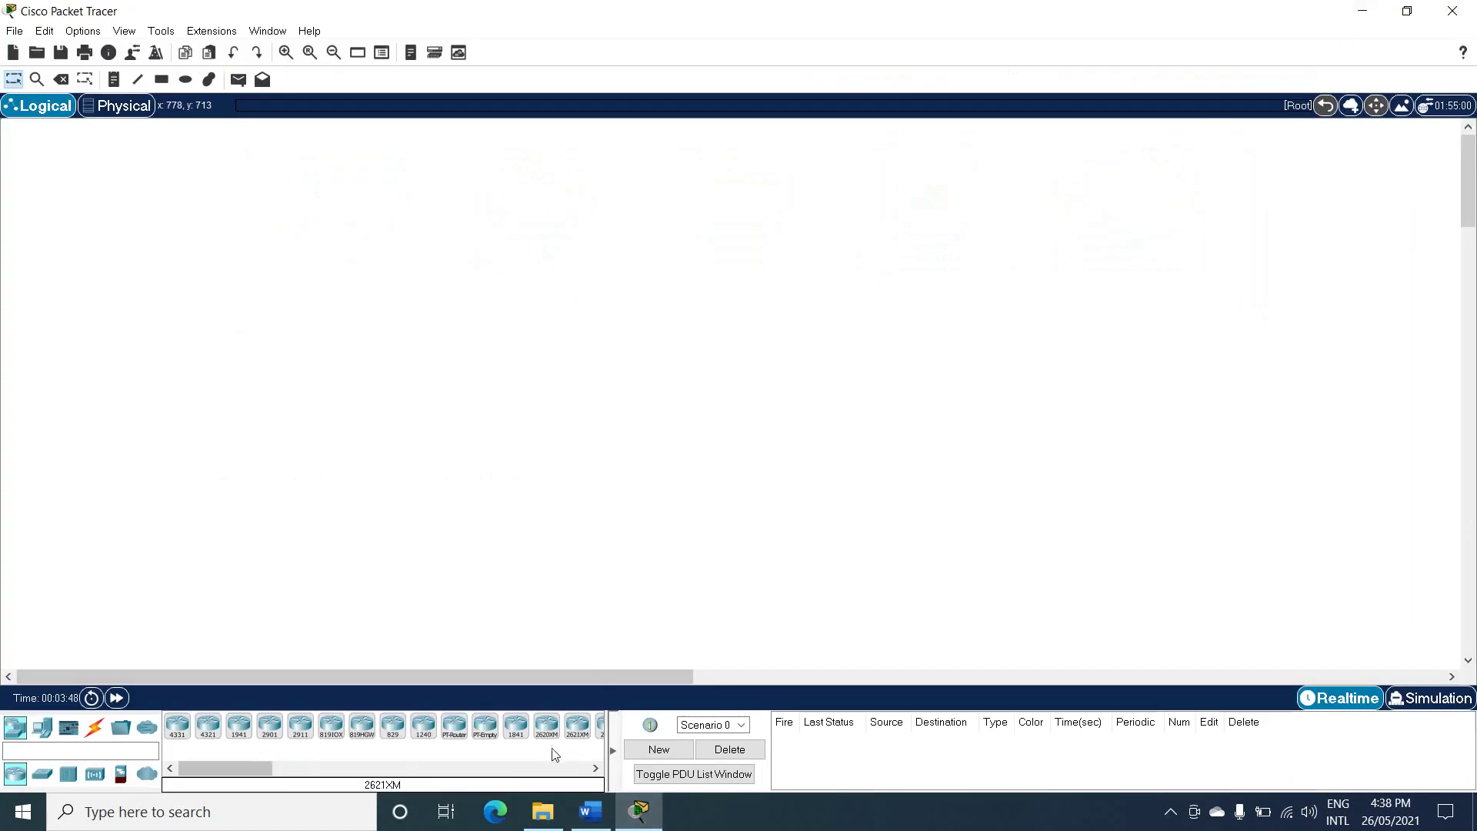
left_click(543, 811)
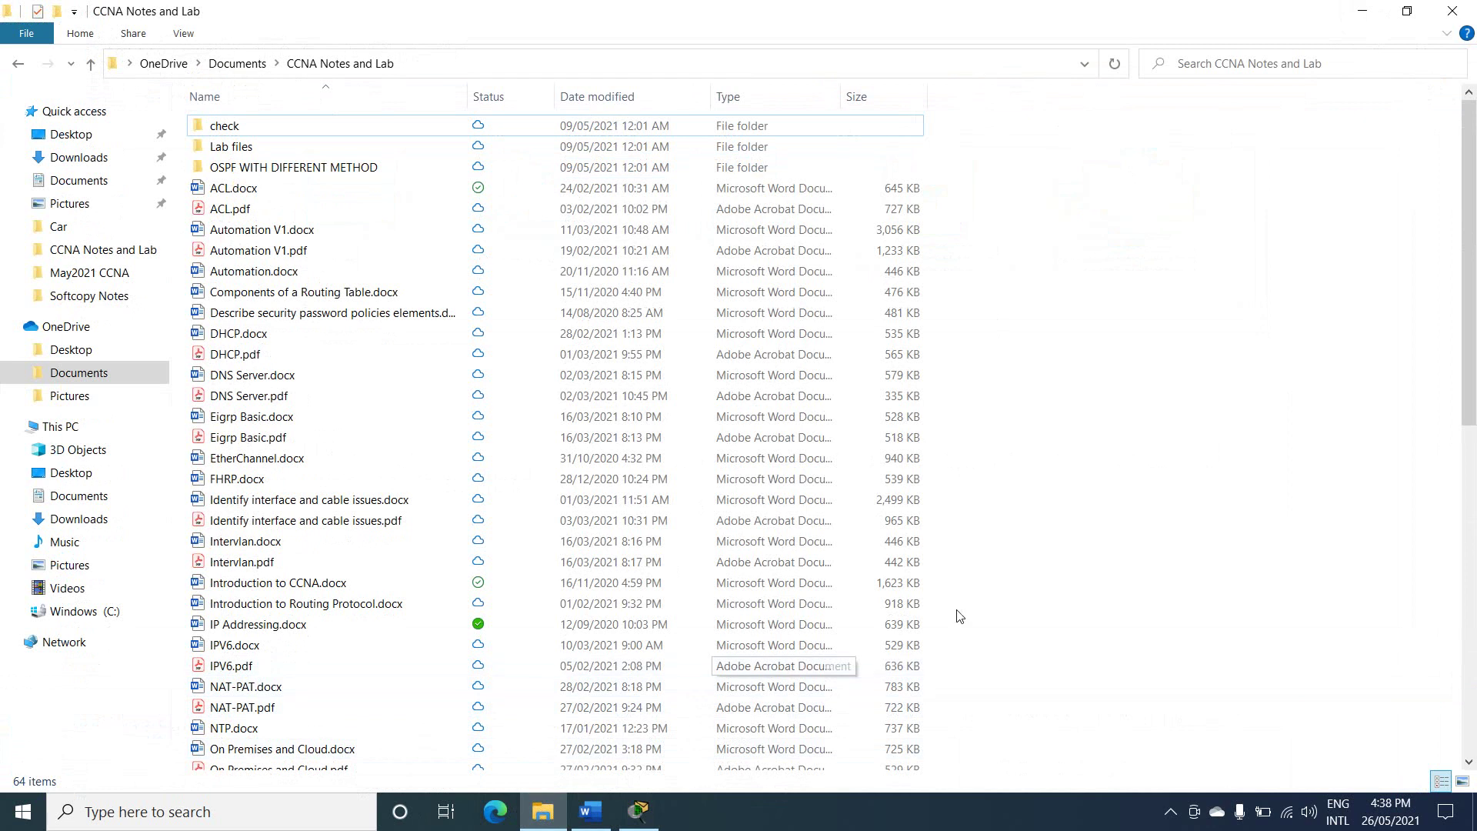
scroll(971, 609, "down", 2)
scroll(972, 609, "down", 3)
scroll(1041, 586, "down", 3)
scroll(1045, 578, "down", 3)
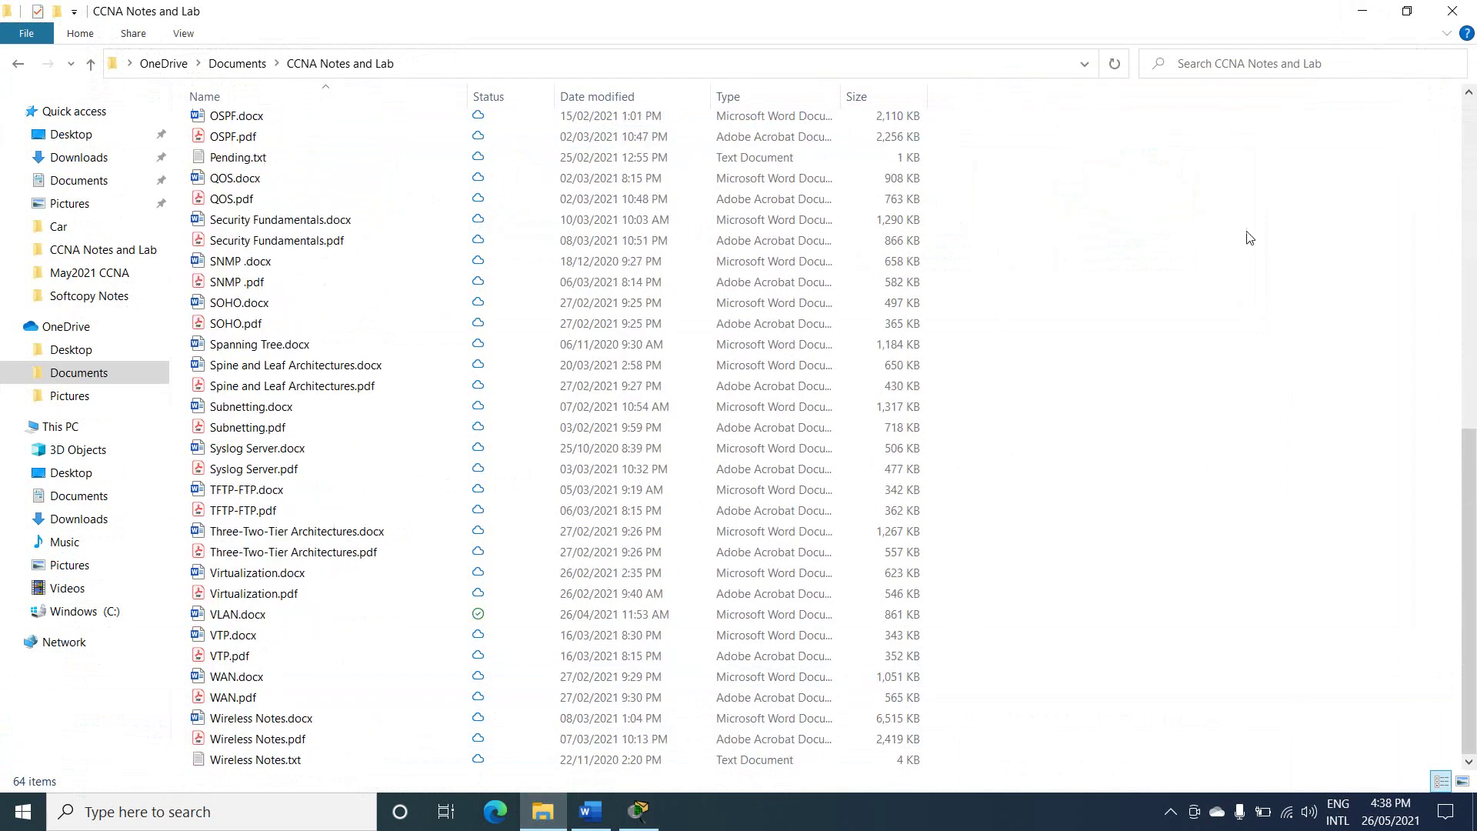
left_click(1364, 8)
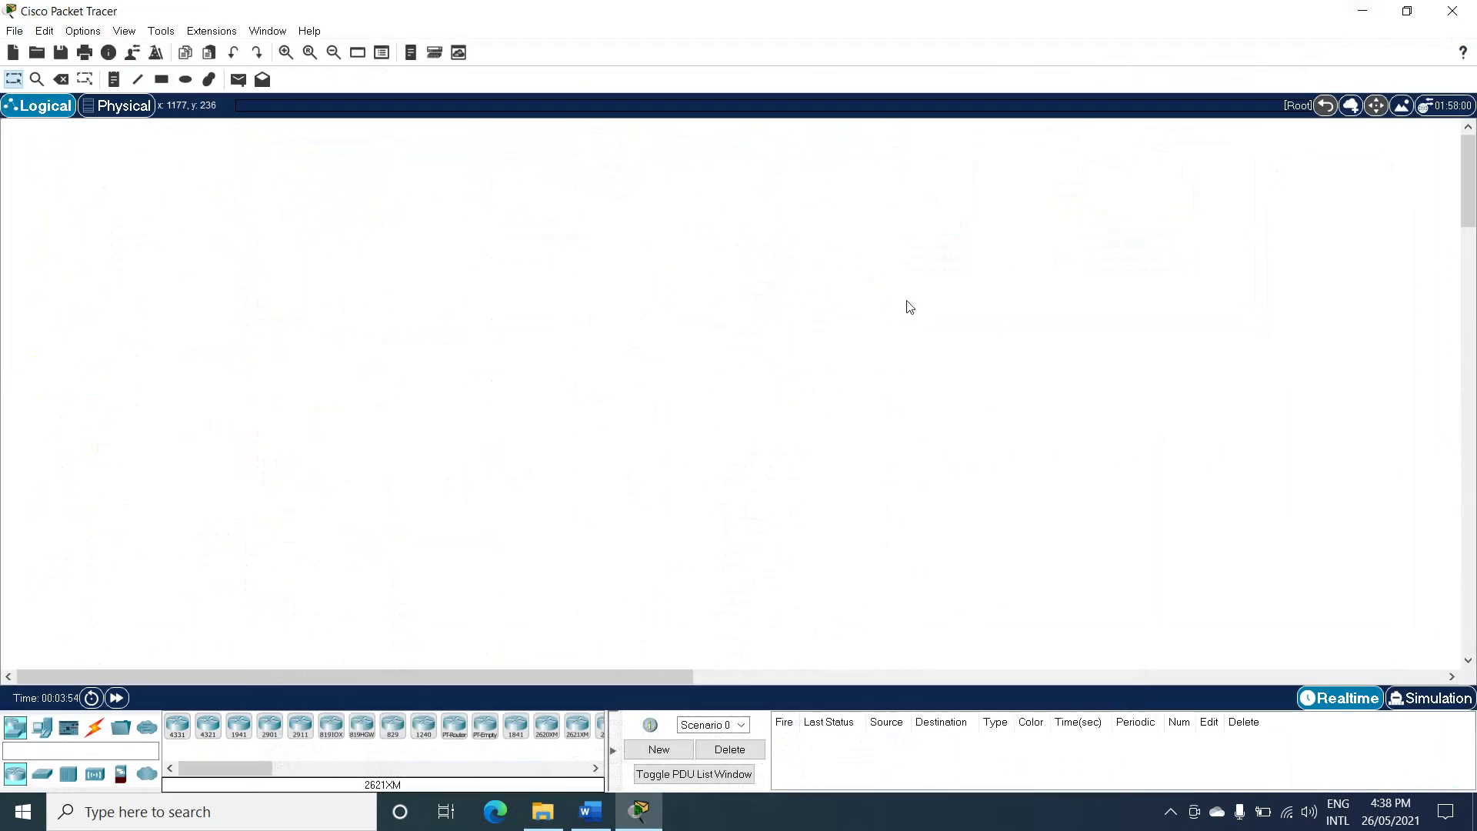
Bring the CCNA notes document back to the front from the taskbar.
left_click(588, 814)
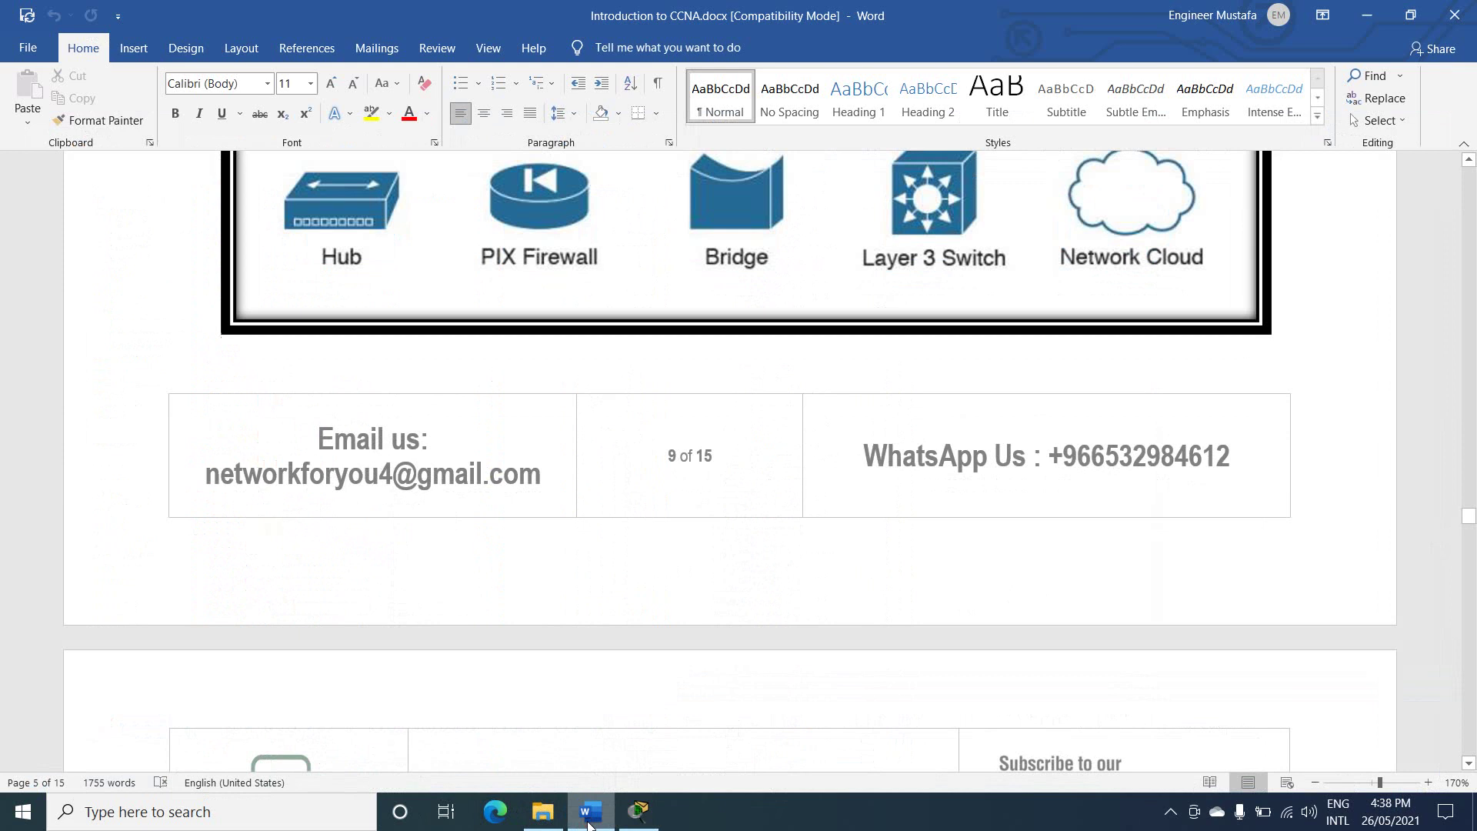
scroll(700, 701, "down", 2)
scroll(701, 701, "down", 4)
scroll(700, 701, "down", 4)
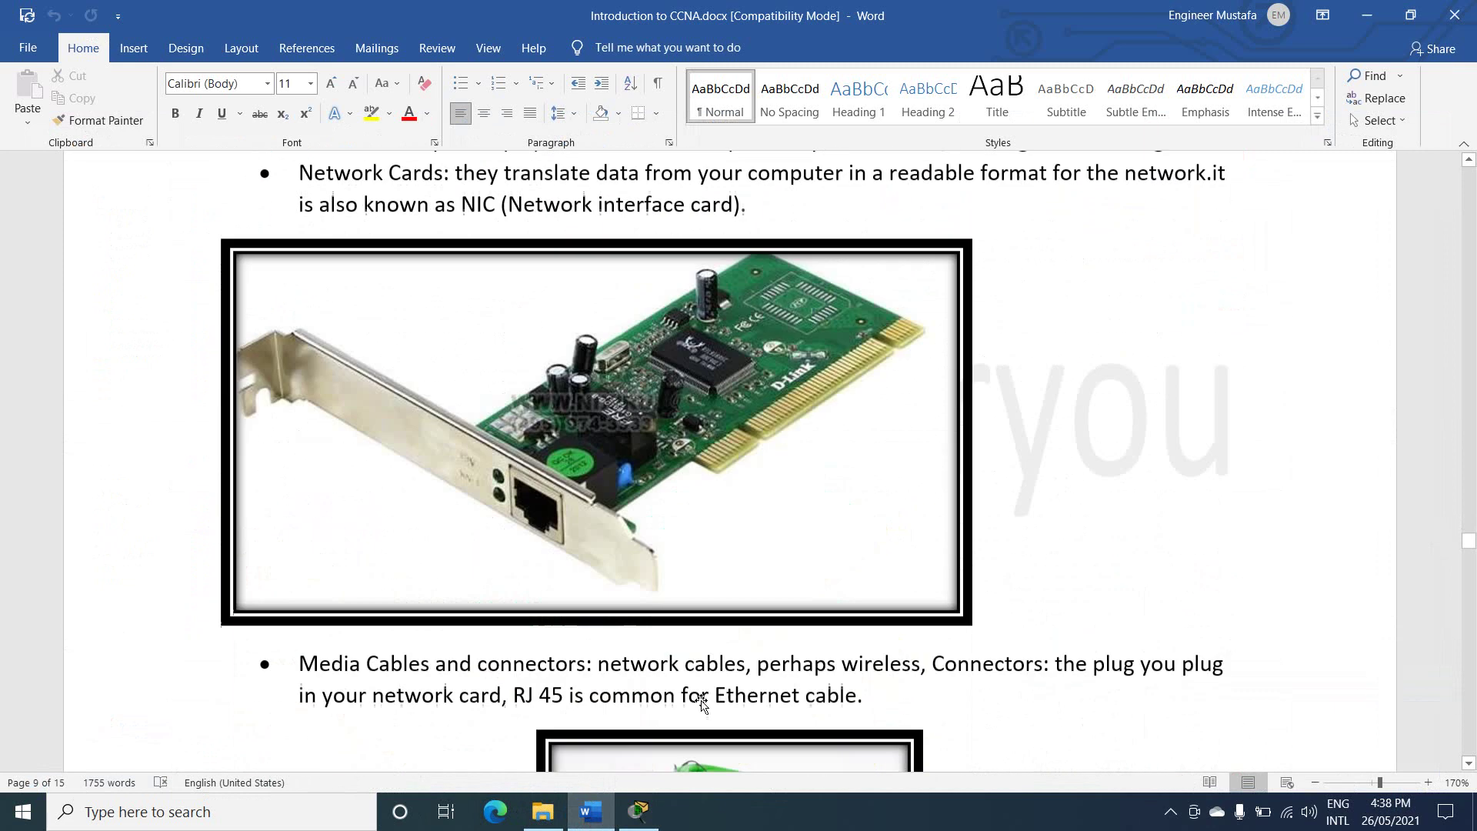
scroll(701, 701, "down", 4)
scroll(701, 701, "down", 4)
scroll(701, 701, "down", 4)
scroll(696, 692, "down", 1)
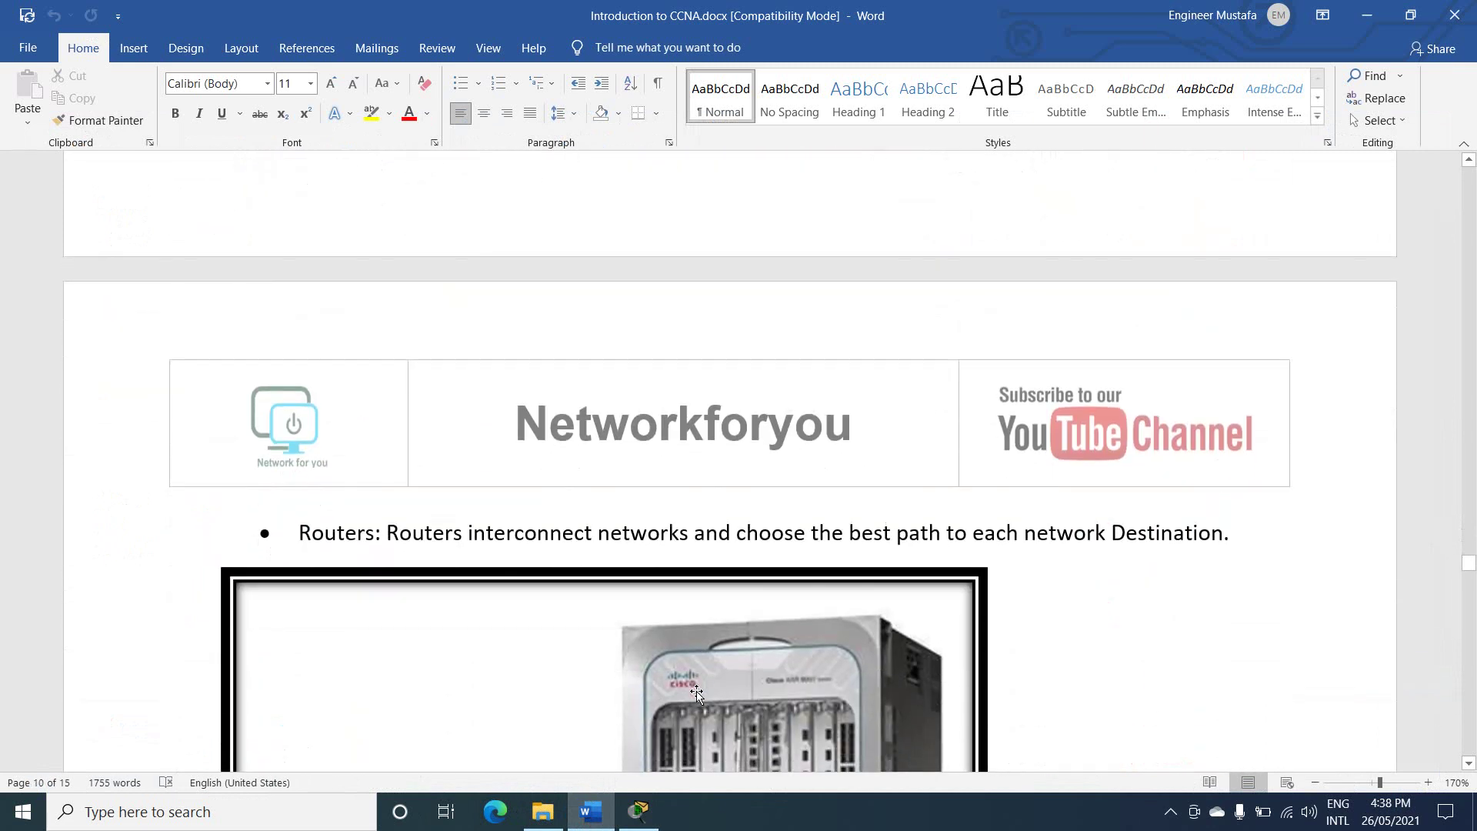
scroll(696, 692, "down", 3)
scroll(695, 693, "down", 4)
scroll(696, 695, "down", 4)
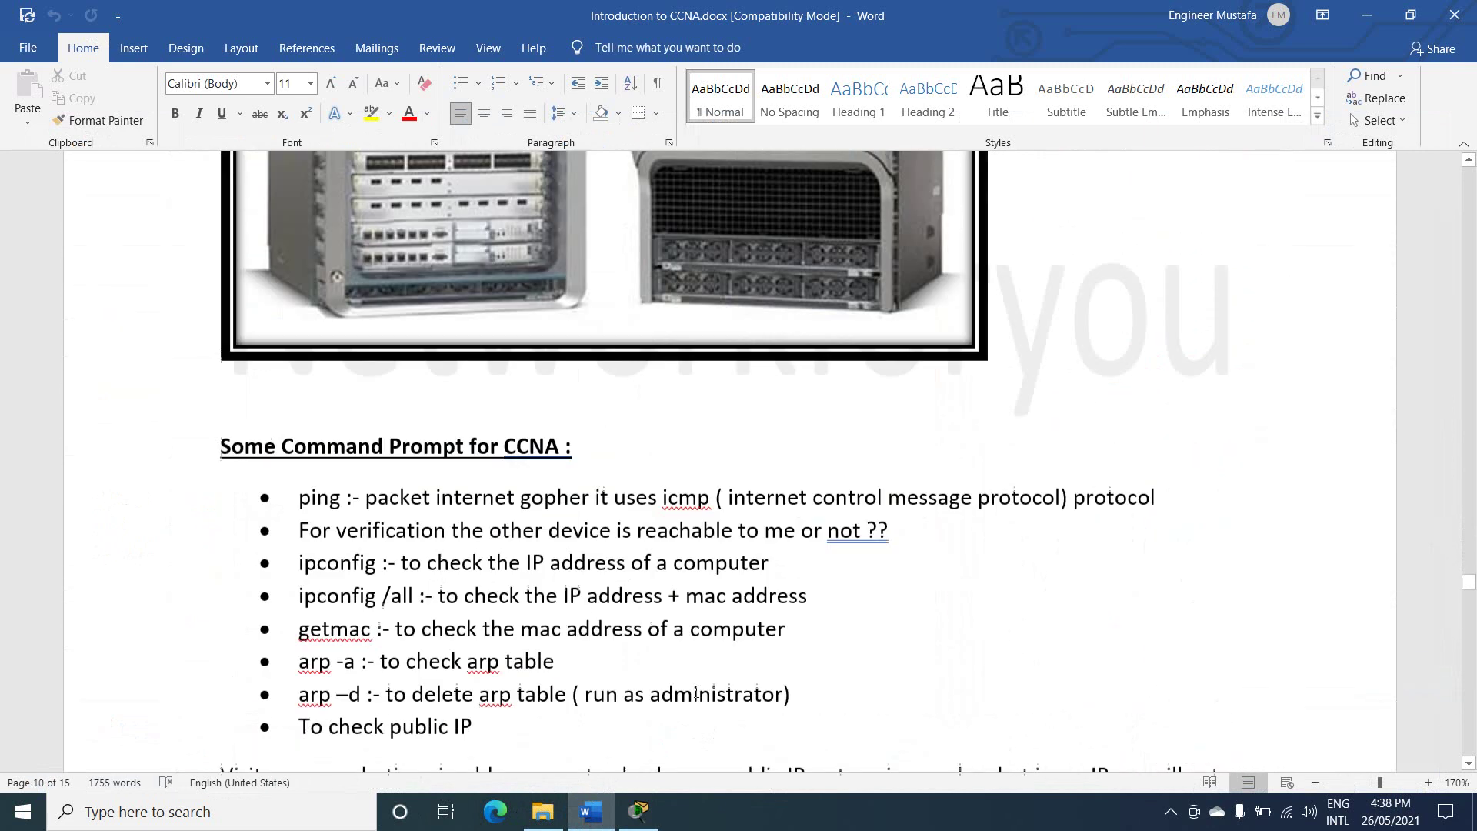
scroll(697, 697, "down", 4)
scroll(695, 697, "down", 3)
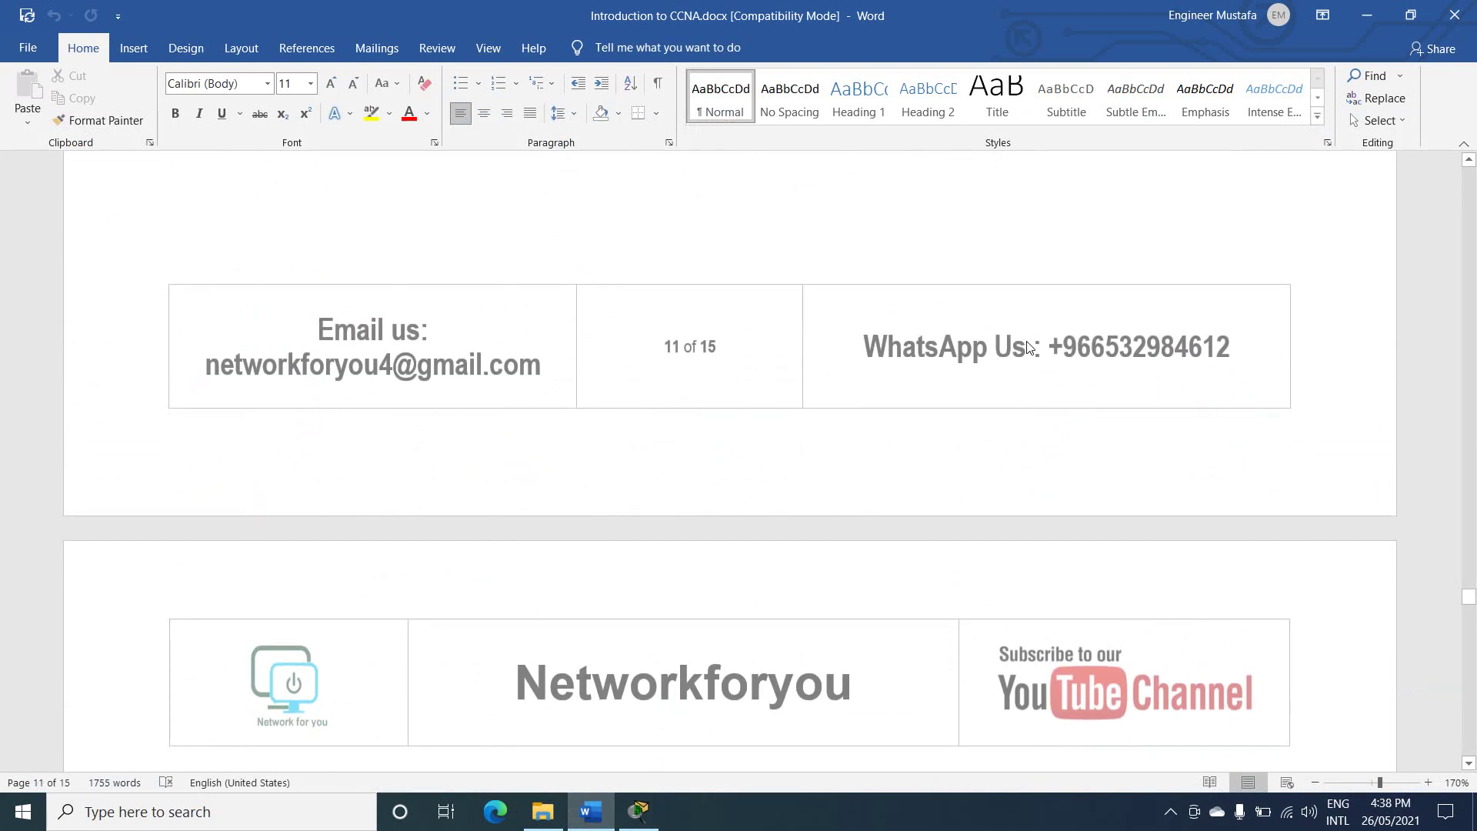